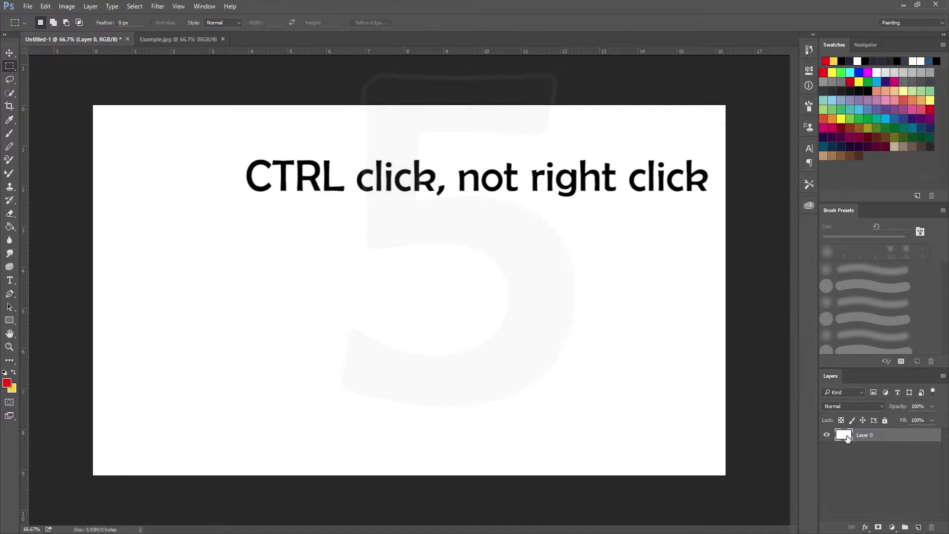
- Load Layer 0's pixels as a selection, and paint a closed red loop on Layer 1 with the soft 105 px brush
left_click(847, 438, "ctrl")
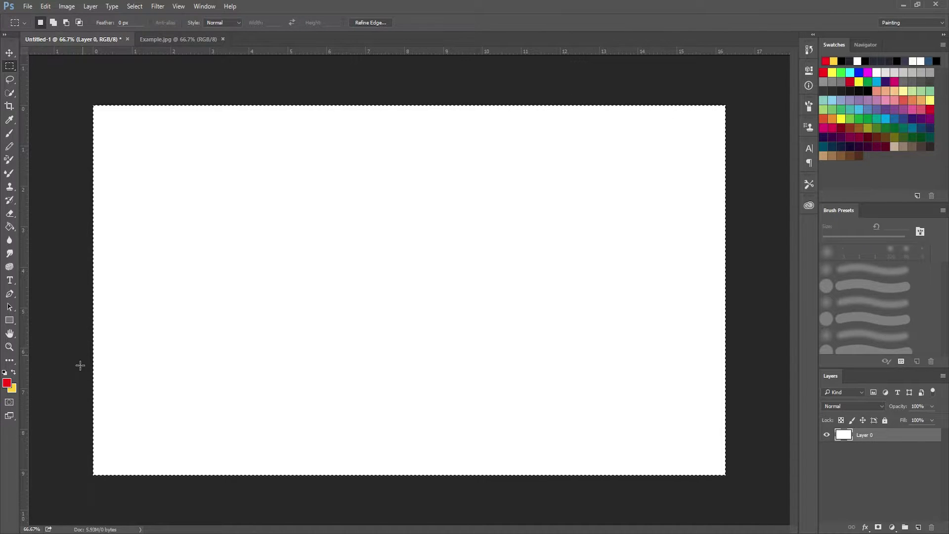
key("b")
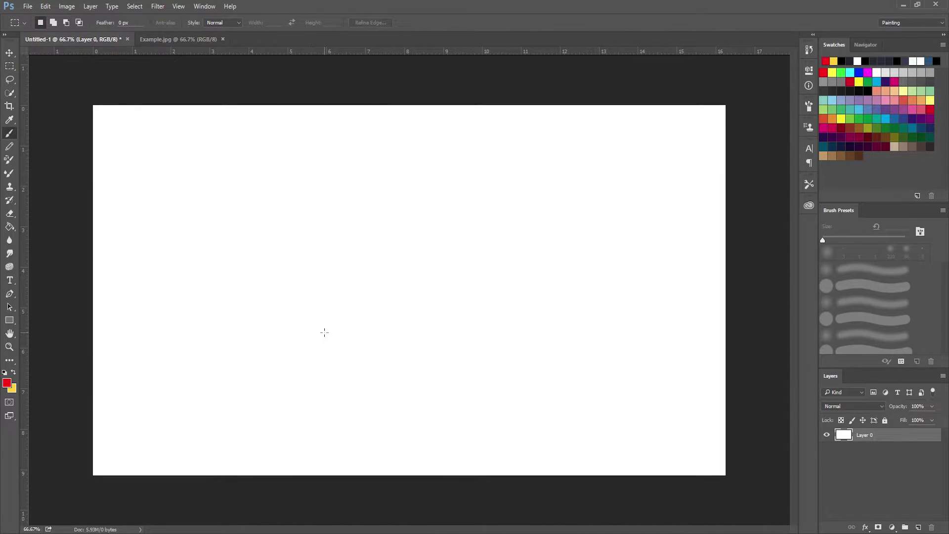
mouse_move(374, 257)
left_mouse_down()
mouse_move(364, 267)
mouse_move(369, 284)
mouse_move(394, 261)
left_mouse_up()
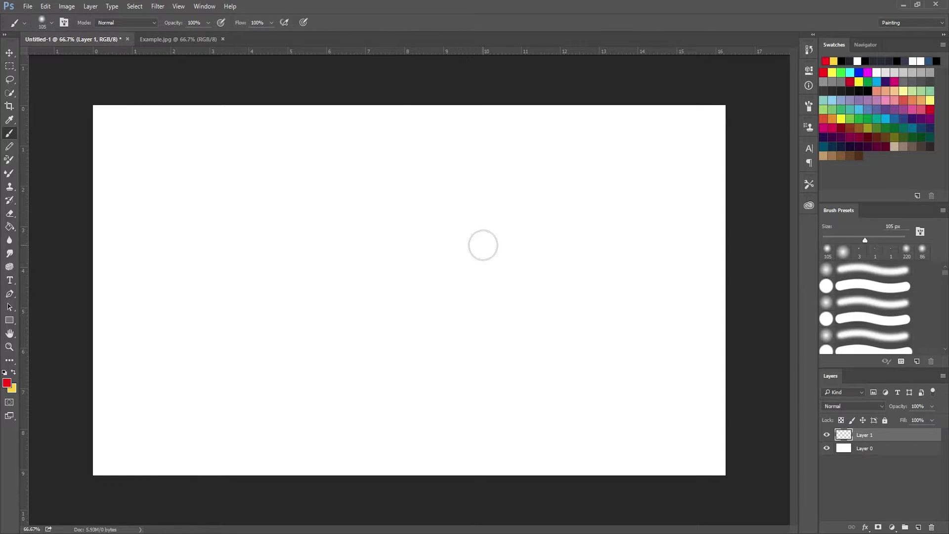
mouse_move(483, 245)
left_mouse_down()
mouse_move(329, 263)
mouse_move(474, 261)
mouse_move(453, 235)
left_mouse_up()
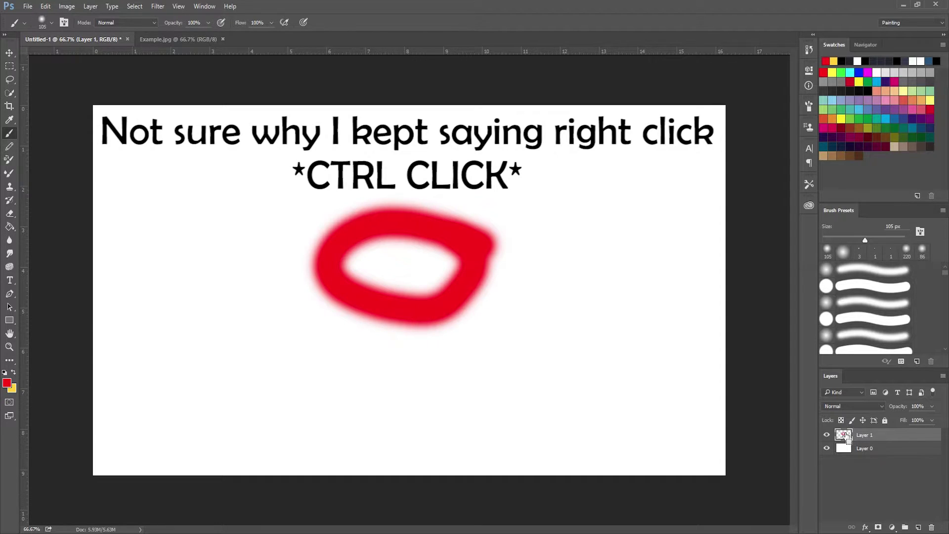
- Load the red loop's pixels on Layer 1 as a selection and delete the selected pixels
left_click(847, 435, "ctrl")
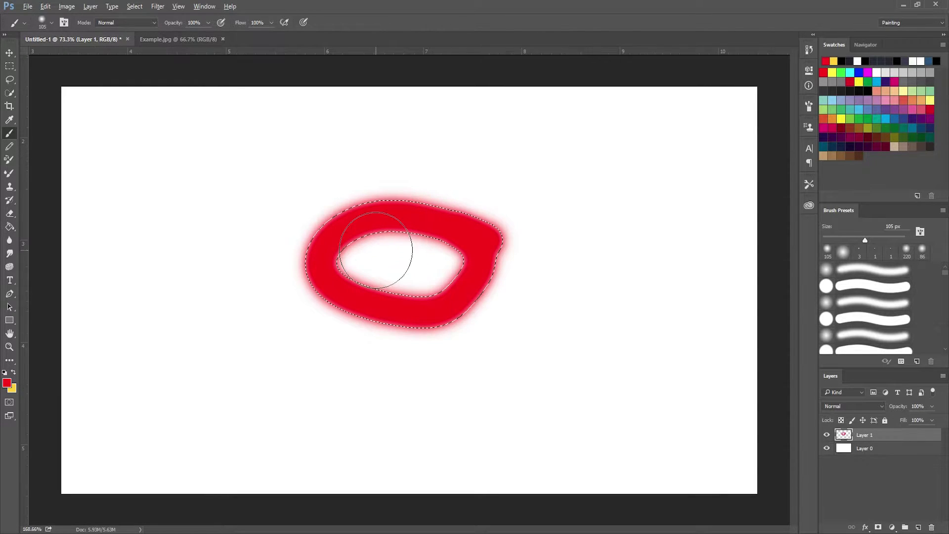
scroll(388, 252, "up", 3)
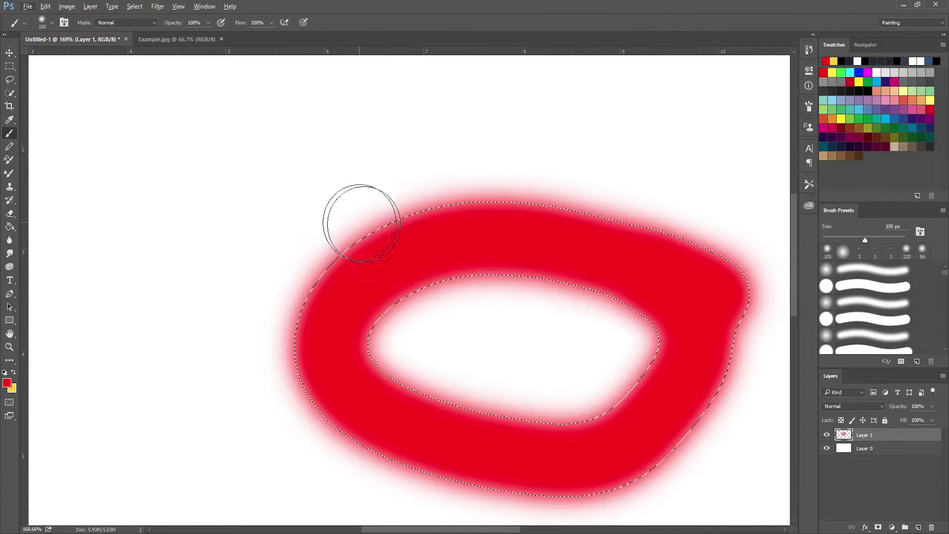
scroll(386, 229, "up", 1)
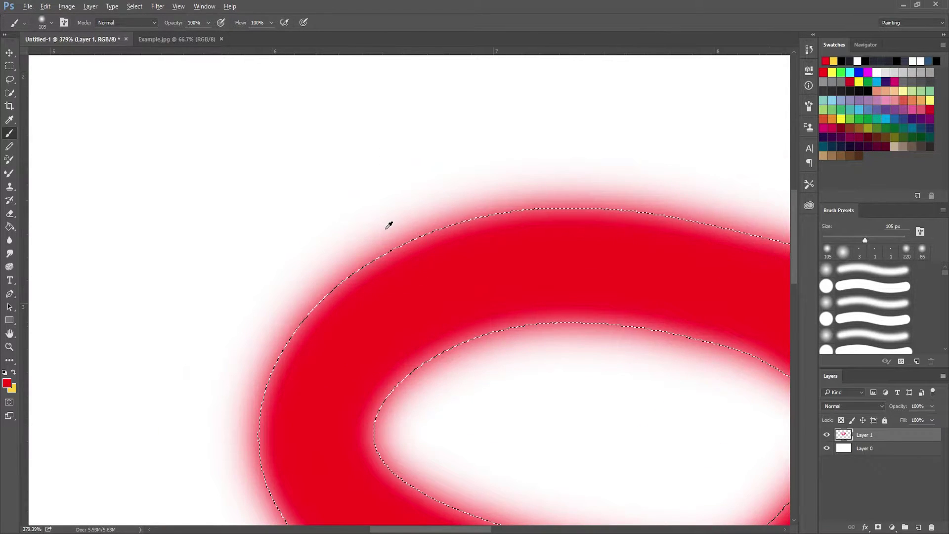
scroll(388, 230, "up", 1)
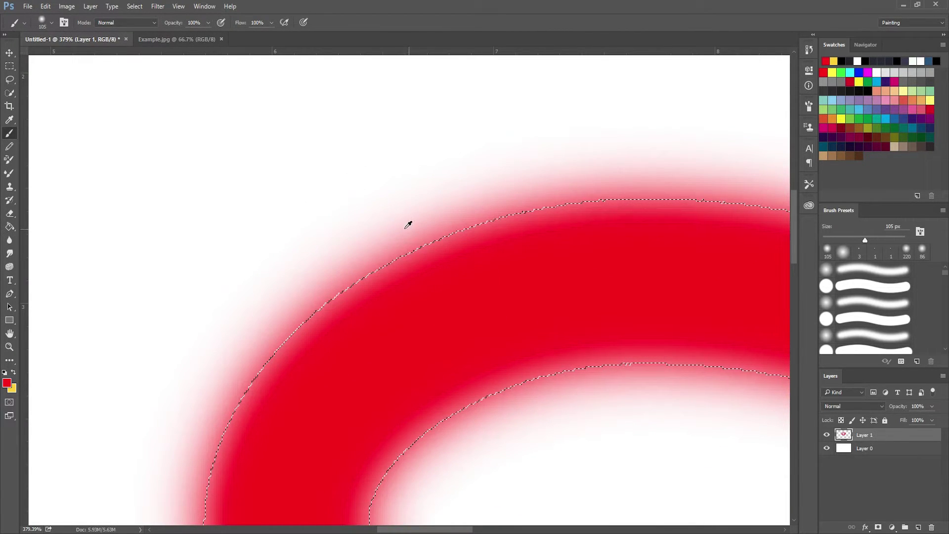
key("v")
scroll(390, 261, "up", 2)
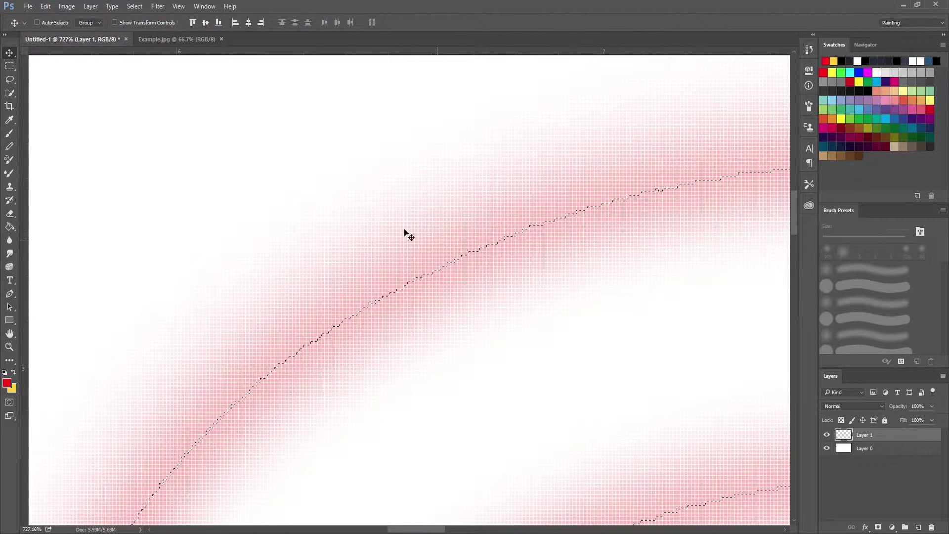
scroll(285, 276, "down", 5)
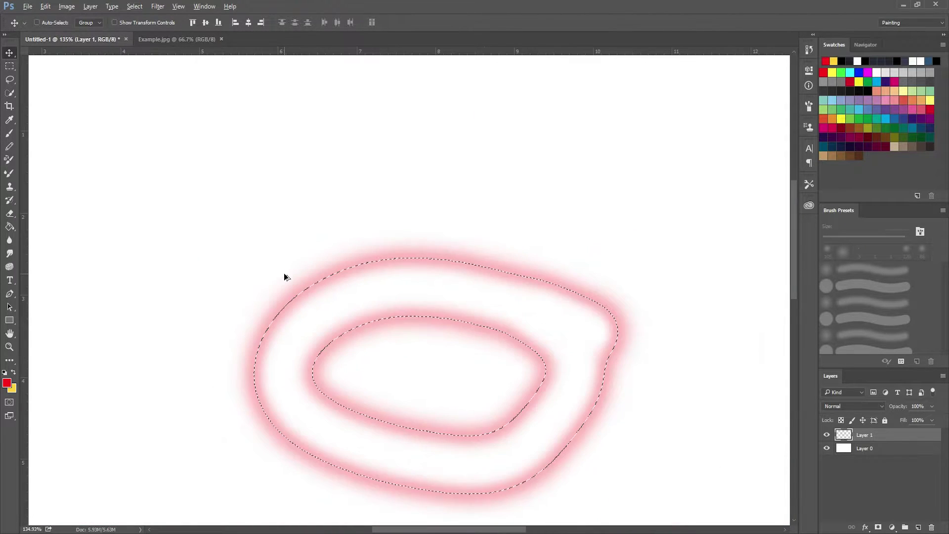
scroll(348, 175, "down", 1)
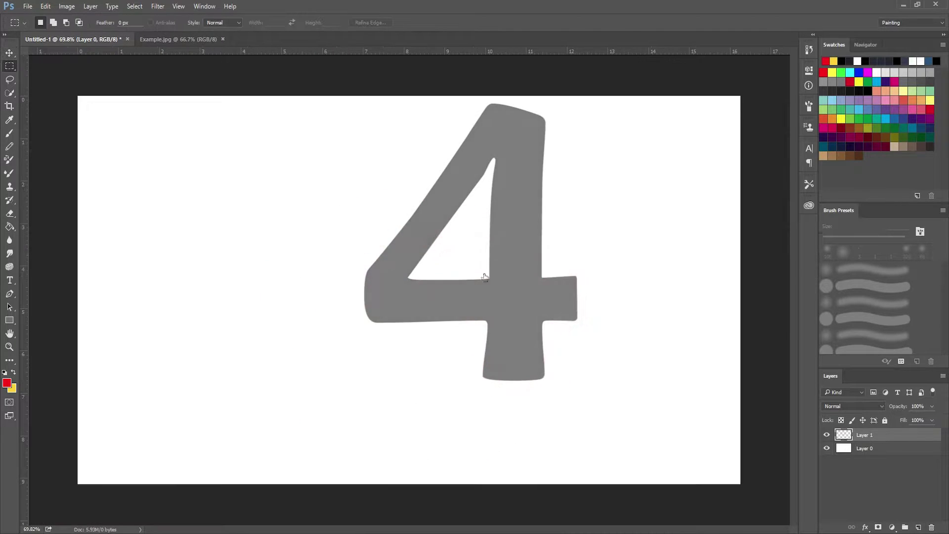
- Make a rectangular selection near the middle of the canvas, fill it with red on Layer 1 using the Paint Bucket, and deselect
left_click_drag(343, 238, 470, 313)
left_click(307, 297)
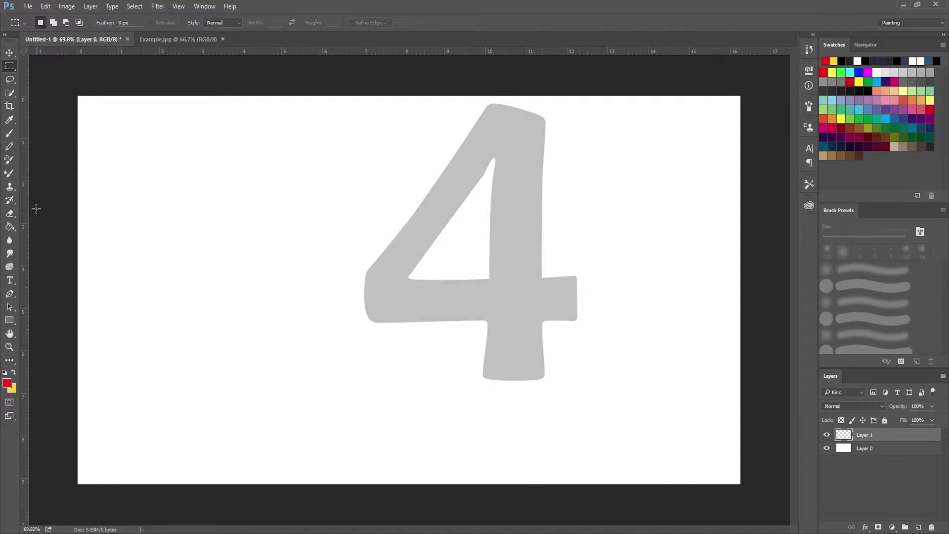
key("shift+g")
right_click(10, 227)
left_click(34, 236)
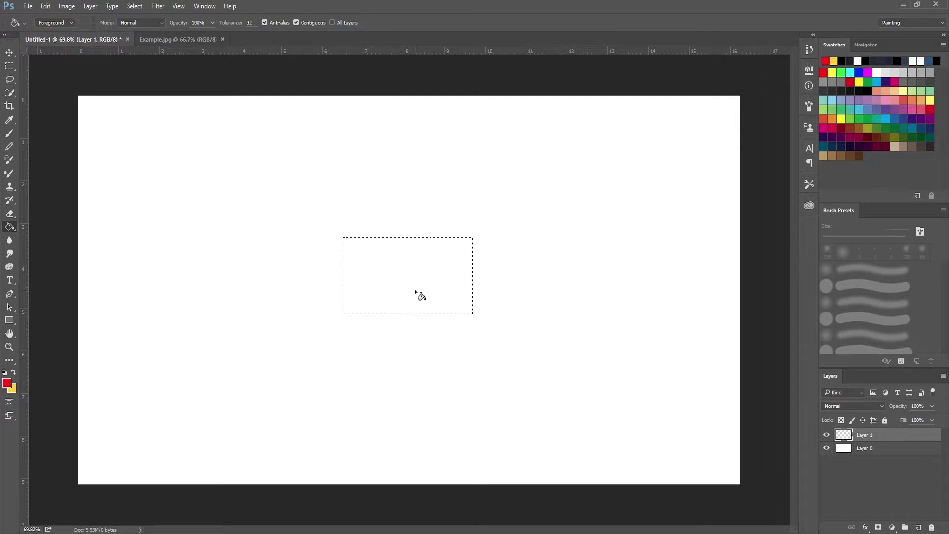
left_click(460, 299)
key("v")
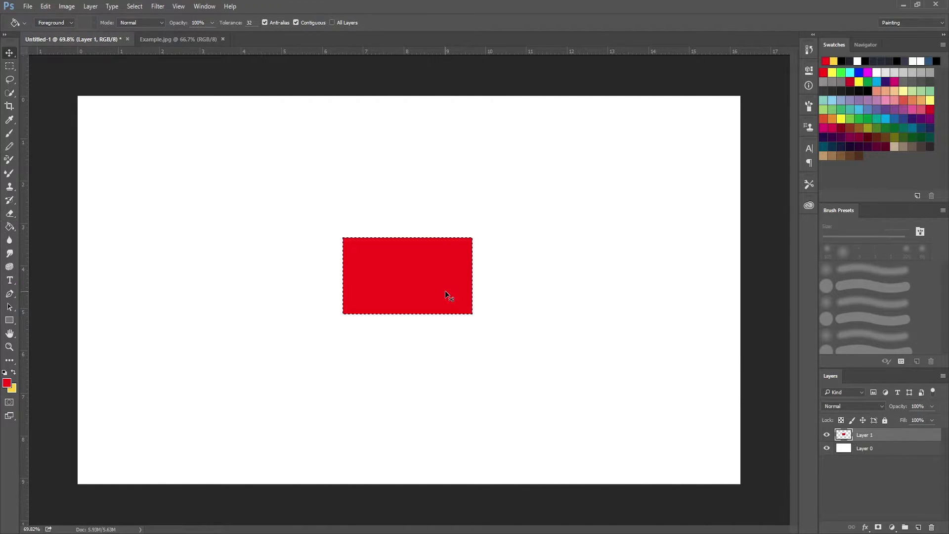
key("ctrl+d")
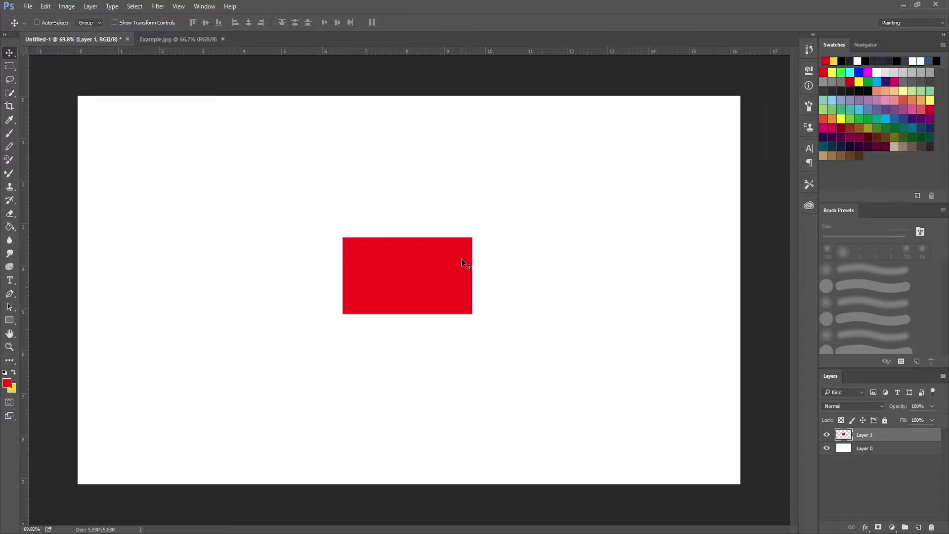
- Try rotating the red rectangle in Free Transform around a reference point moved outside its right and left sides, and discard the transform
key("ctrl+t")
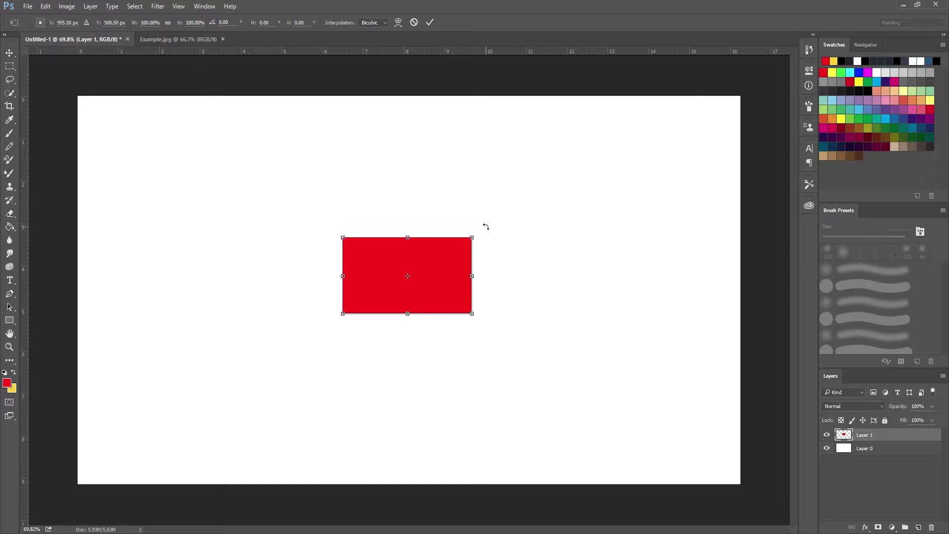
mouse_move(495, 233)
left_mouse_down()
mouse_move(521, 290)
mouse_move(477, 265)
mouse_move(556, 268)
mouse_move(482, 267)
mouse_move(487, 234)
left_mouse_up()
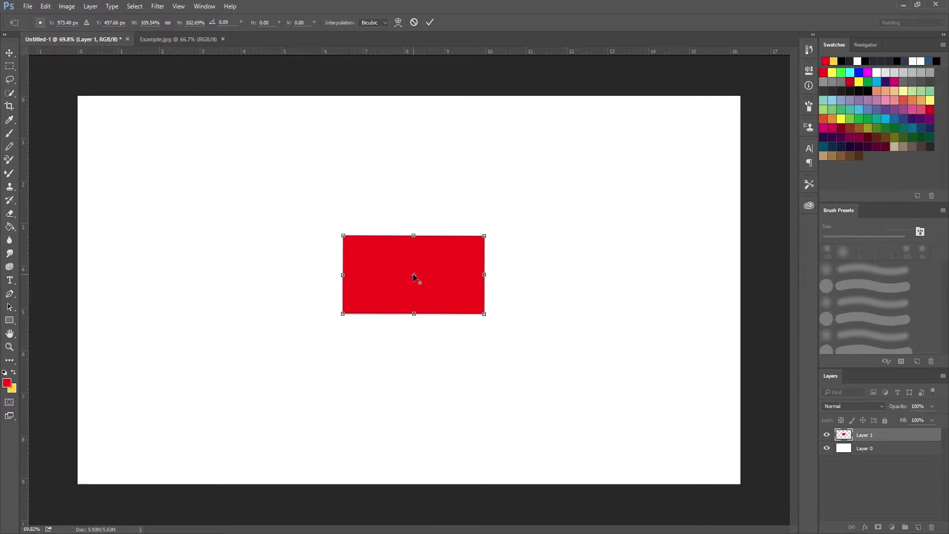
left_click_drag(414, 275, 502, 222)
left_click_drag(326, 328, 317, 289)
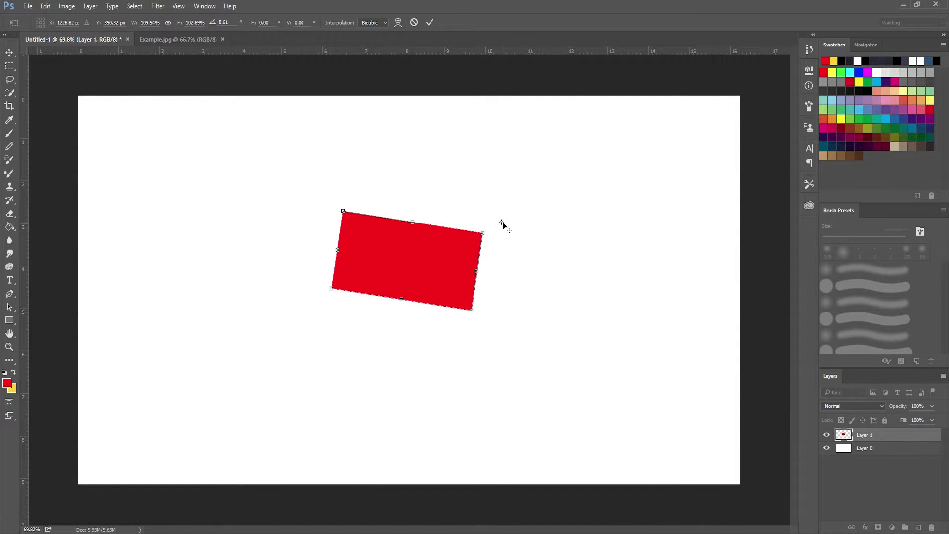
left_click_drag(501, 222, 317, 246)
left_click_drag(513, 349, 509, 319)
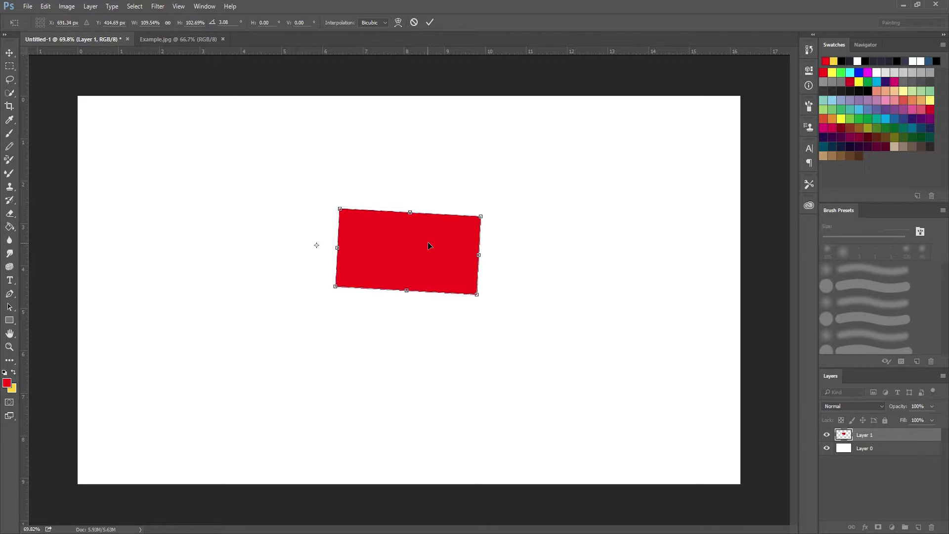
left_click(415, 22)
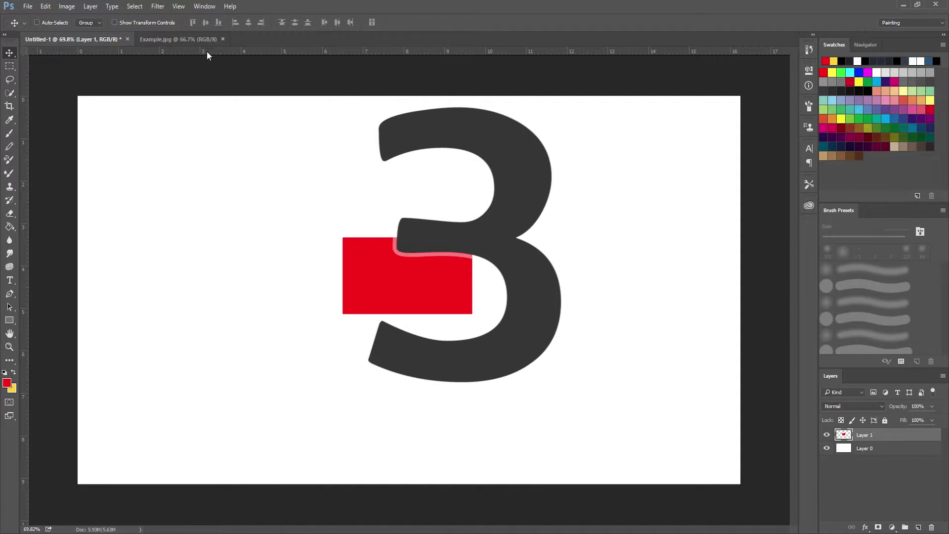
- Switch to the Example.jpg document and convert its locked Background into a regular layer named Layer 0
left_click(193, 40)
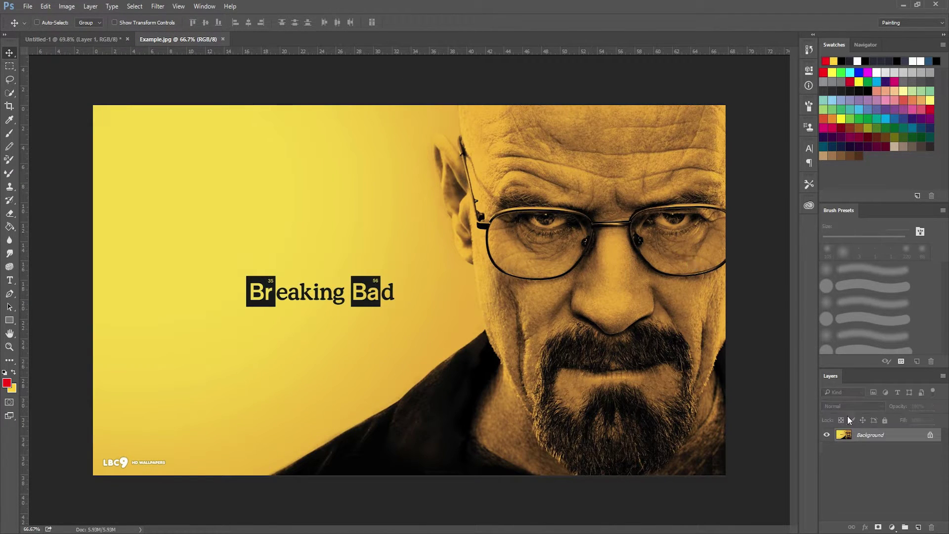
double_click(903, 439)
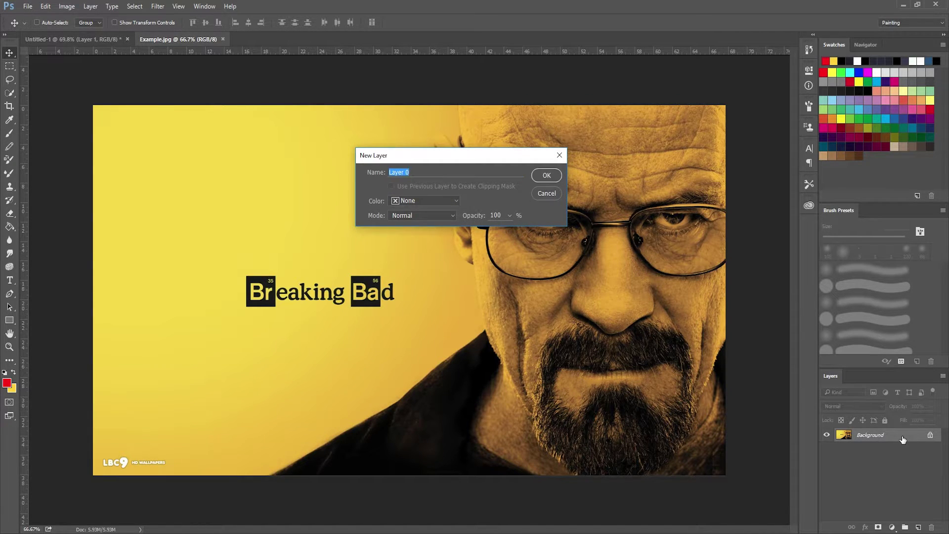
key("Return")
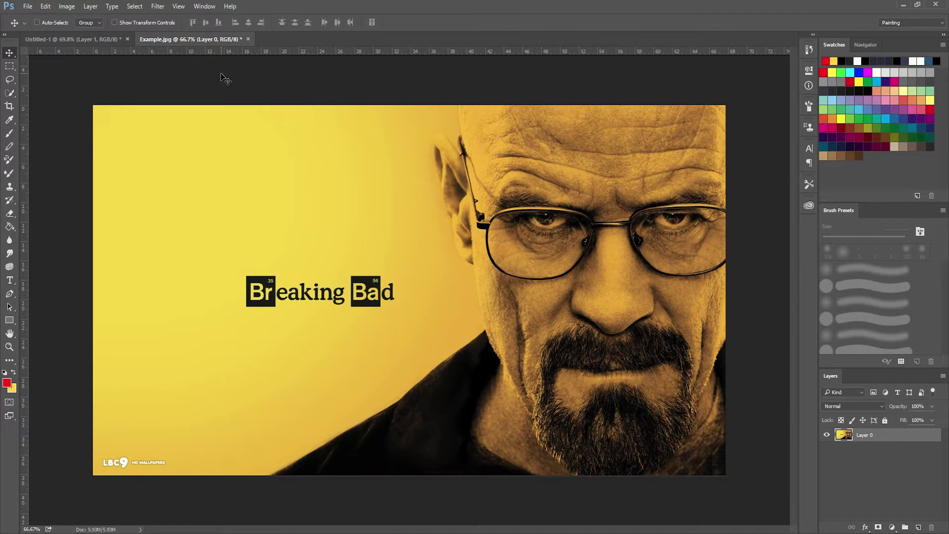
- Start a Color Range selection on the image and set it to select Highlights
left_click(136, 7)
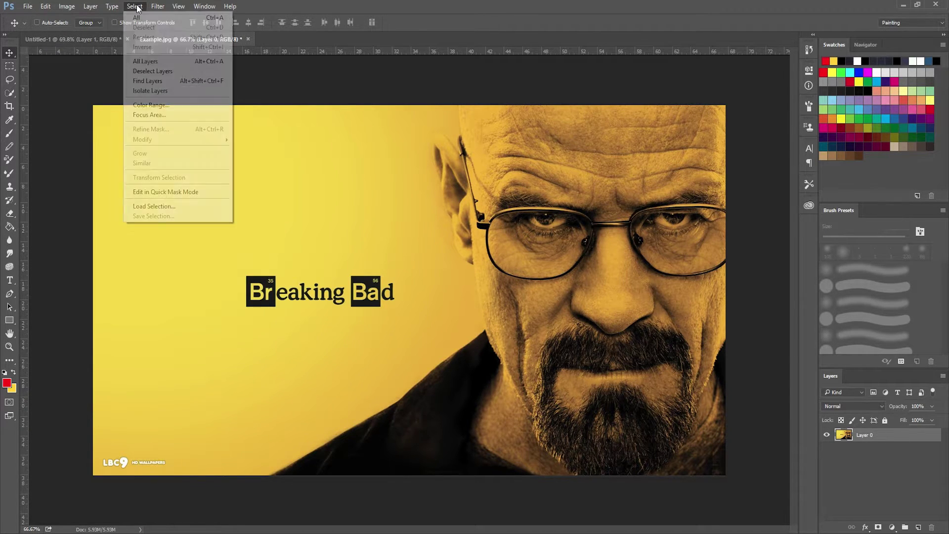
left_click(174, 106)
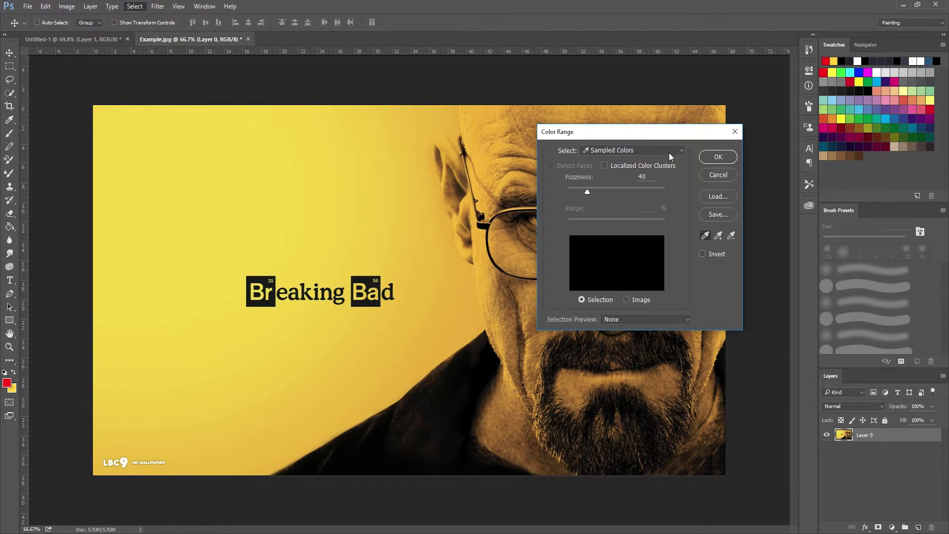
left_click(676, 151)
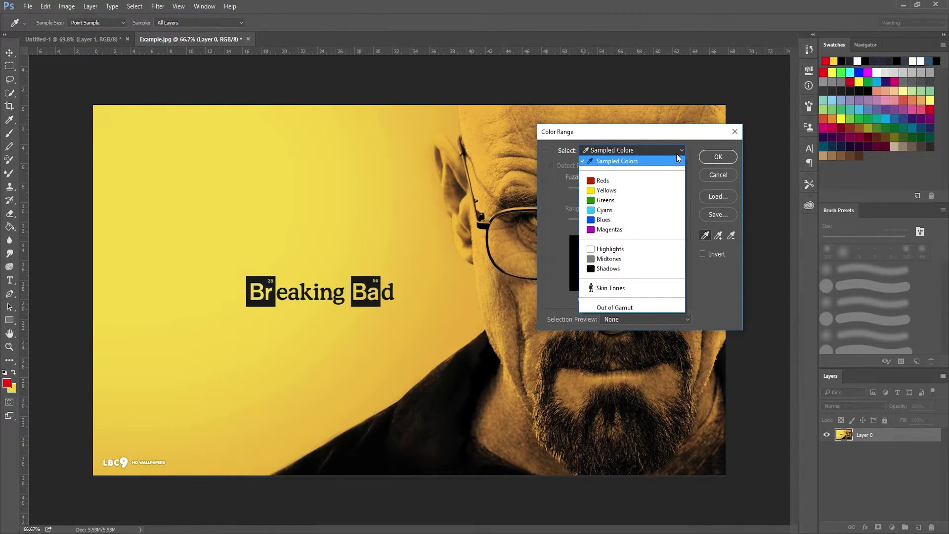
left_click(657, 251)
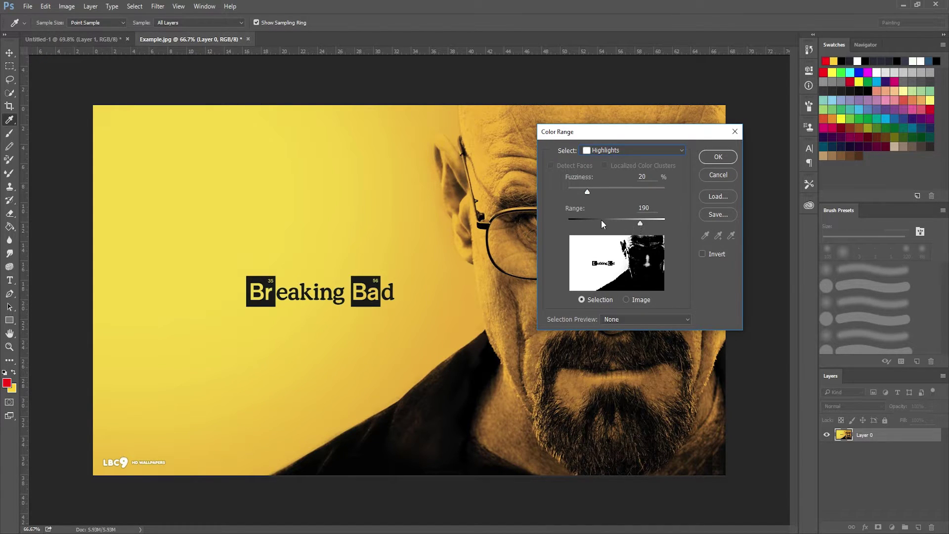
- Change the Color Range selection to Shadows and from there to Midtones
left_click(656, 149)
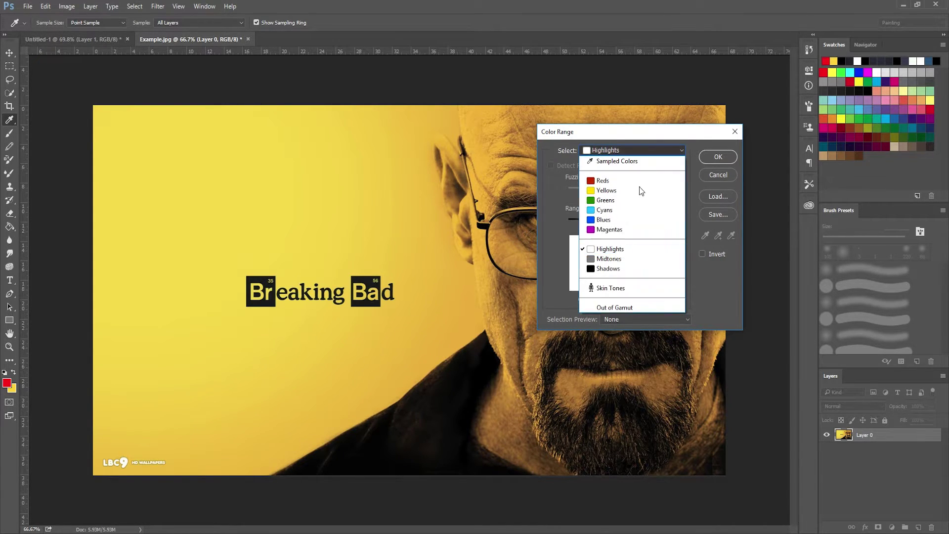
left_click(616, 269)
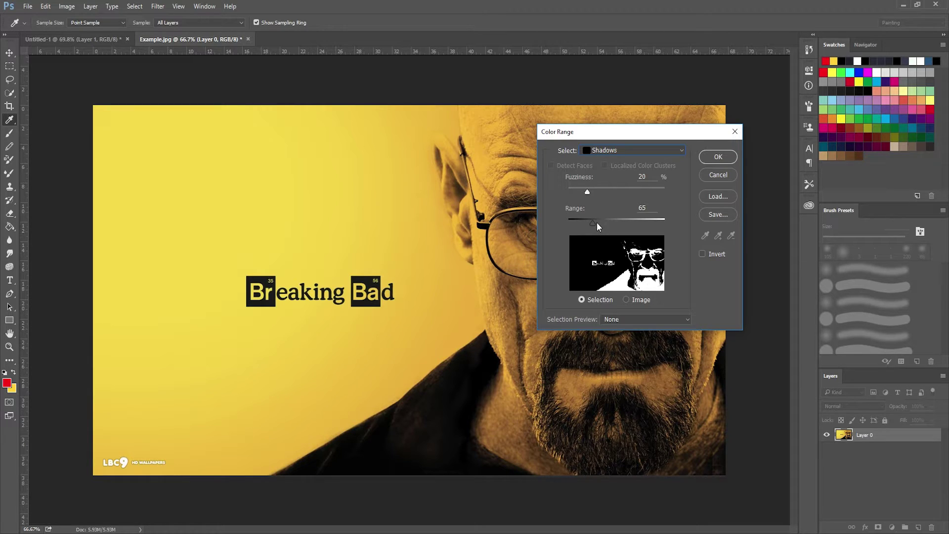
left_click(630, 148)
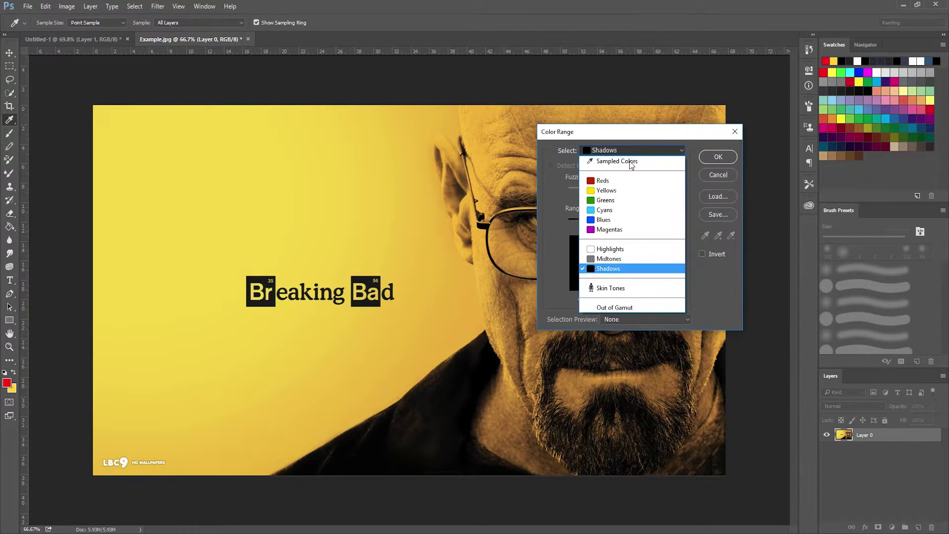
left_click(619, 260)
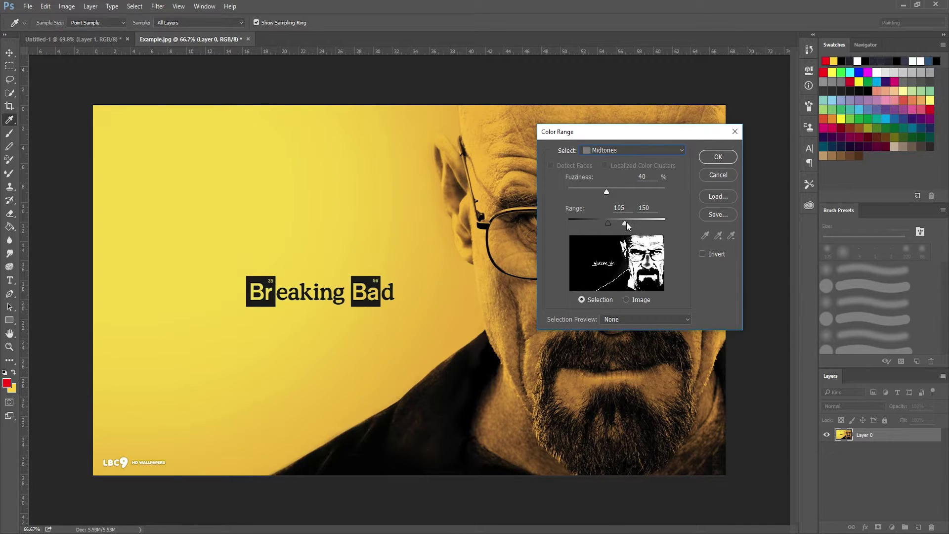
- Try several tonal ranges for the Midtones selection, settle on a range of 115 to 255, and create the selection
left_click_drag(628, 134, 820, 113)
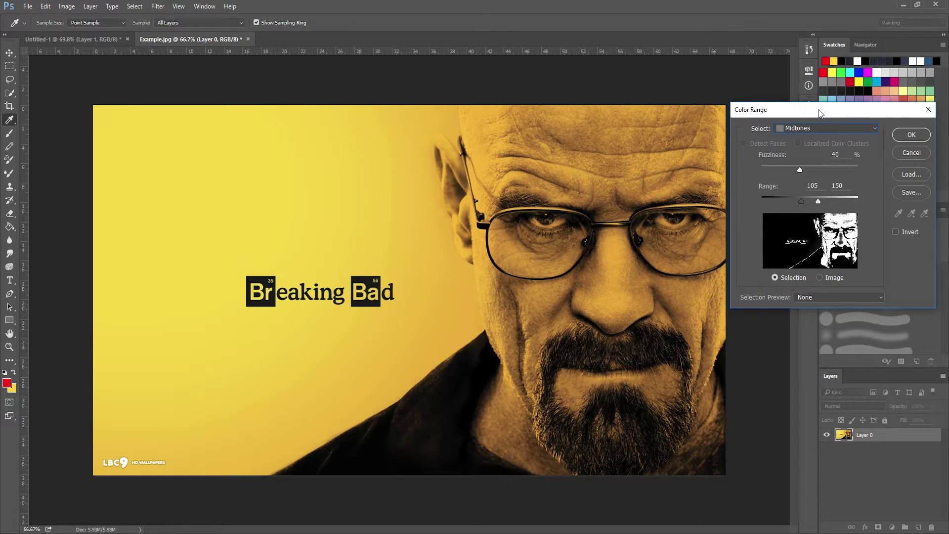
left_click_drag(803, 200, 750, 203)
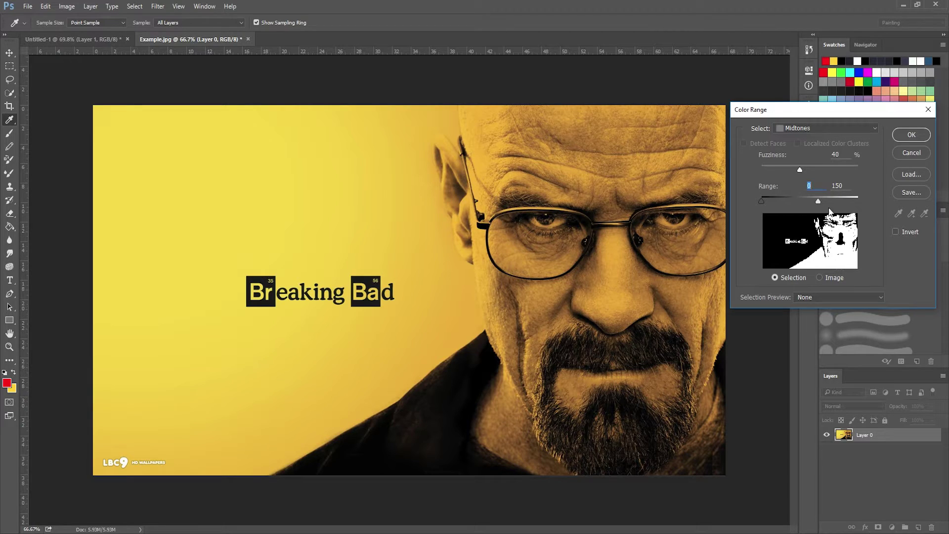
left_click_drag(817, 201, 772, 202)
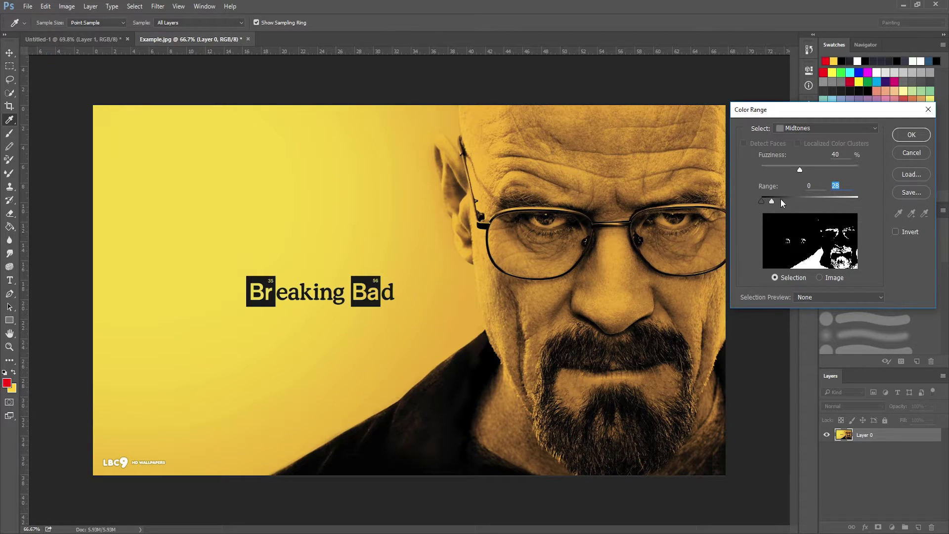
left_click_drag(771, 201, 878, 207)
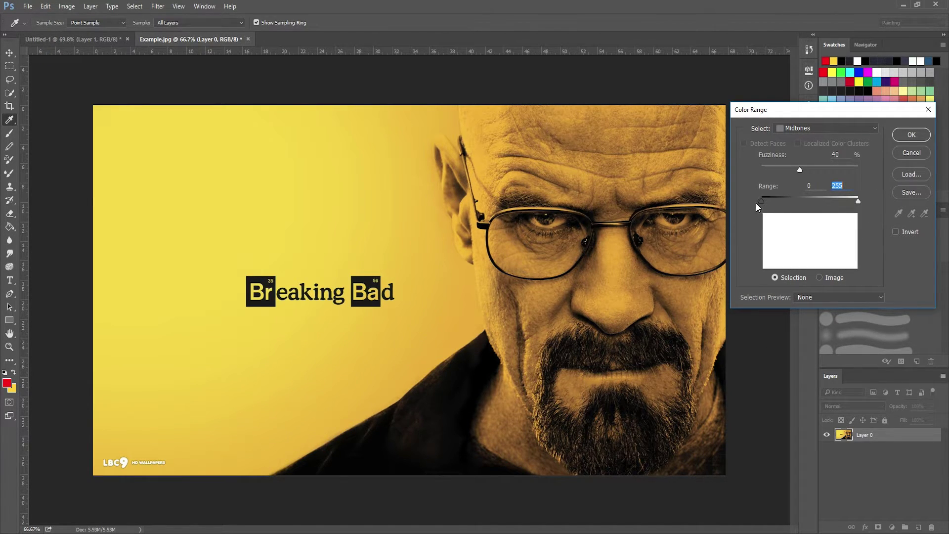
left_click_drag(768, 201, 805, 204)
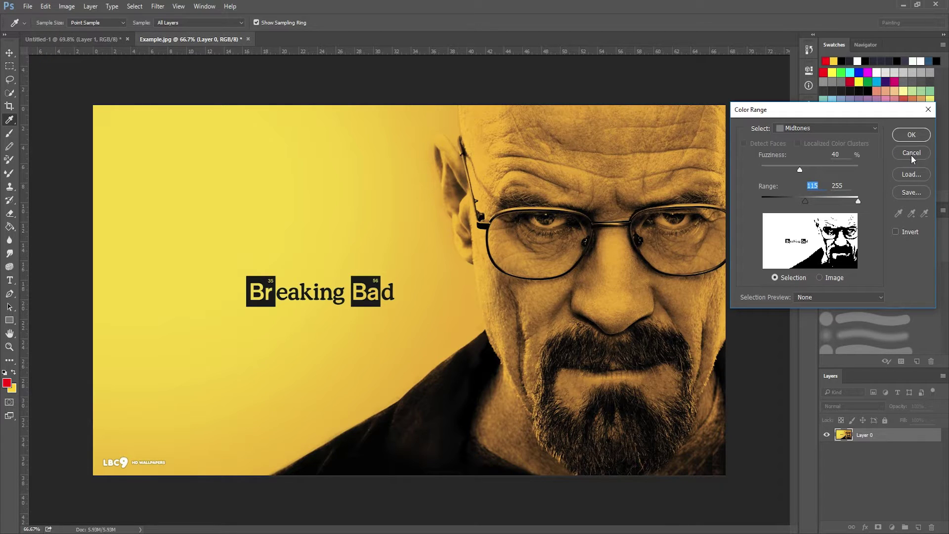
left_click(912, 134)
- Delete the selected tones from the image layer and clear the selection
key("v")
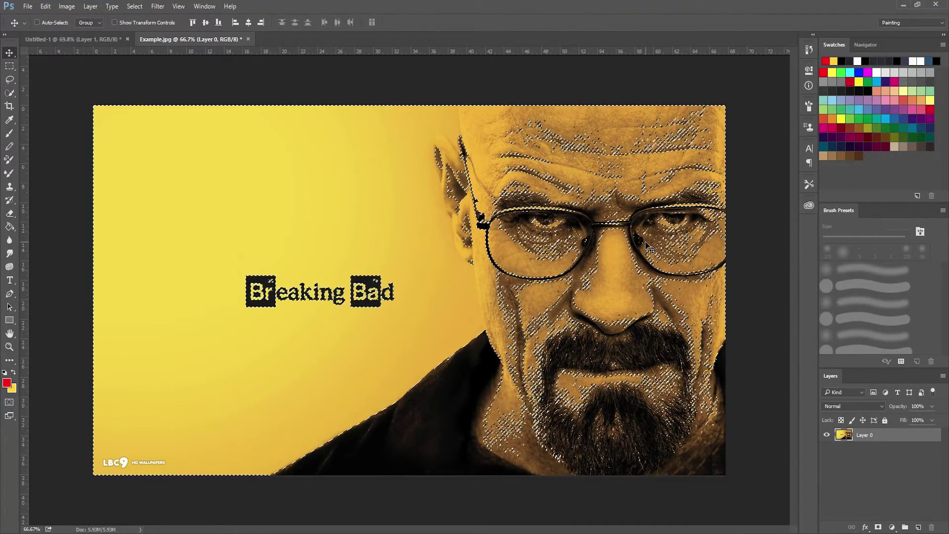
key("Delete")
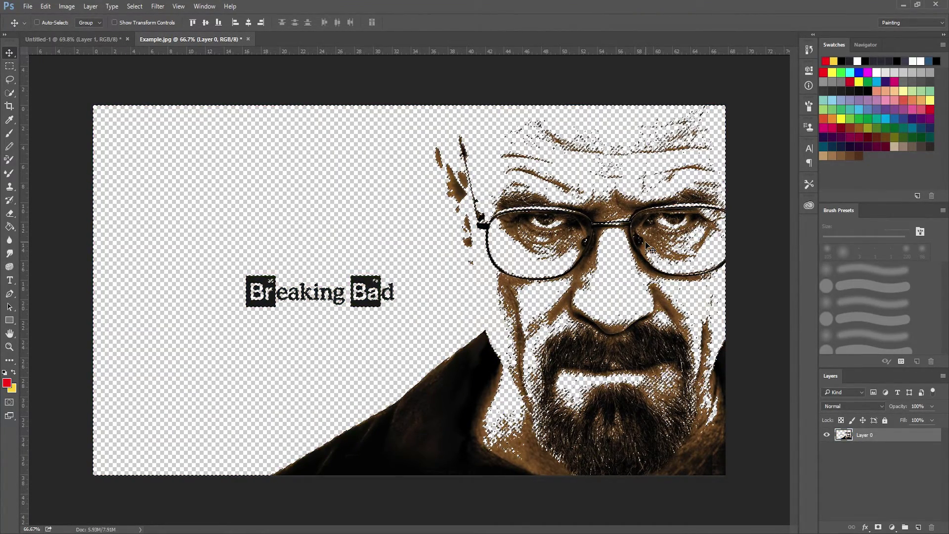
key("ctrl+d")
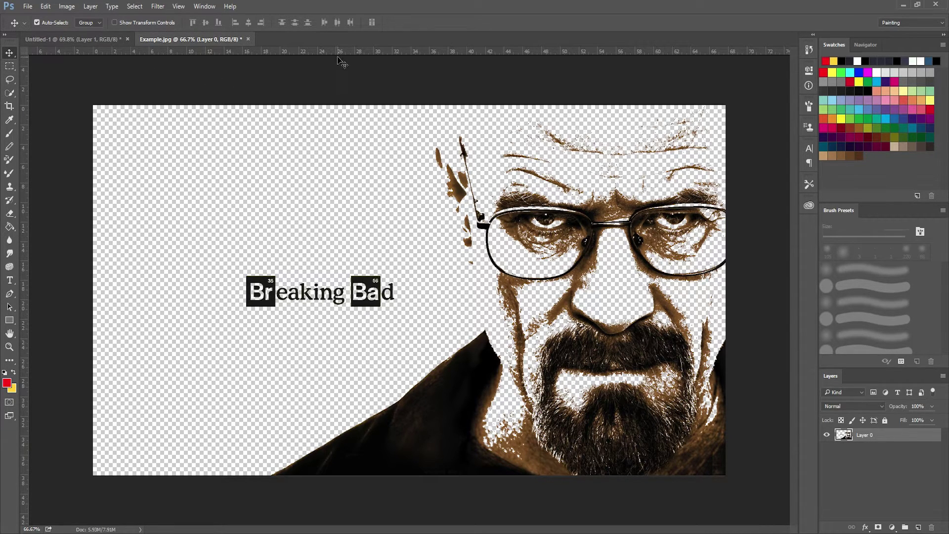
- Hide and show the rulers again, try a horizontal guide at different heights, and remove it from the canvas
key("ctrl+r")
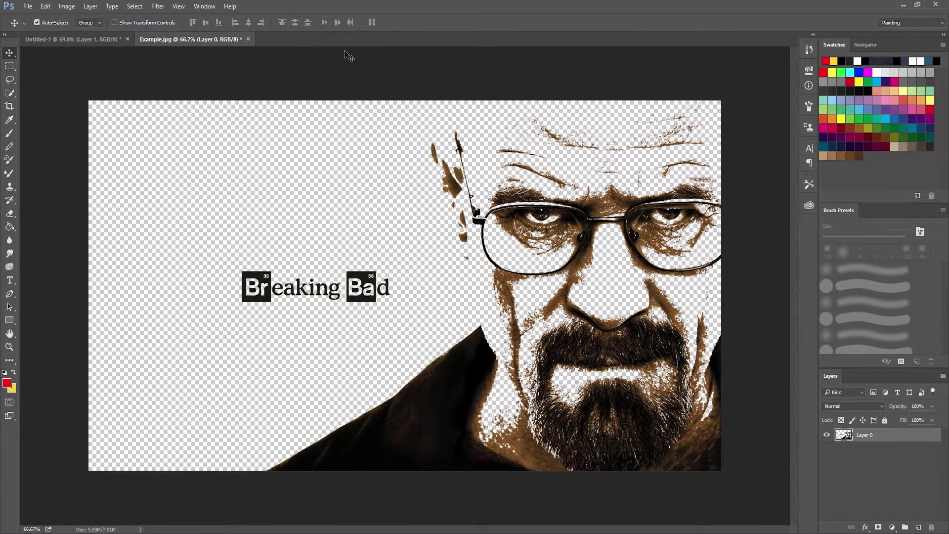
key("ctrl+r")
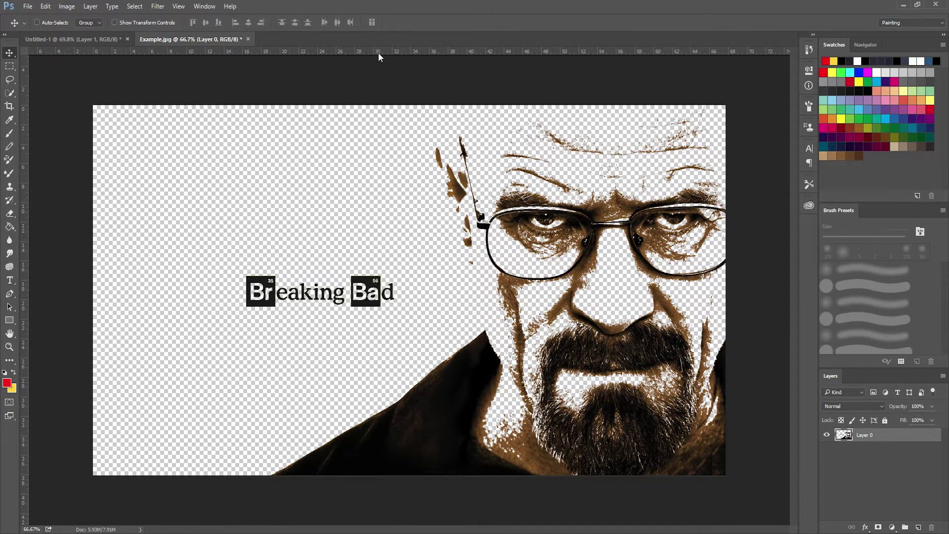
left_click_drag(384, 51, 388, 156)
left_click_drag(401, 156, 413, 290)
left_click_drag(482, 290, 514, 8)
- Place a vertical guide at the horizontal centre of the Example.jpg canvas
scroll(436, 169, "down", 1)
scroll(436, 168, "up", 2)
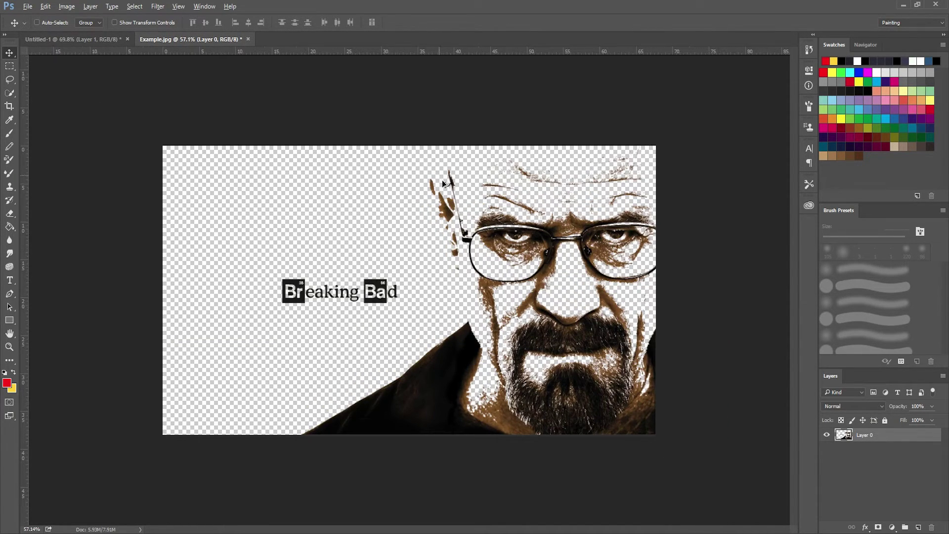
left_click_drag(26, 228, 415, 307)
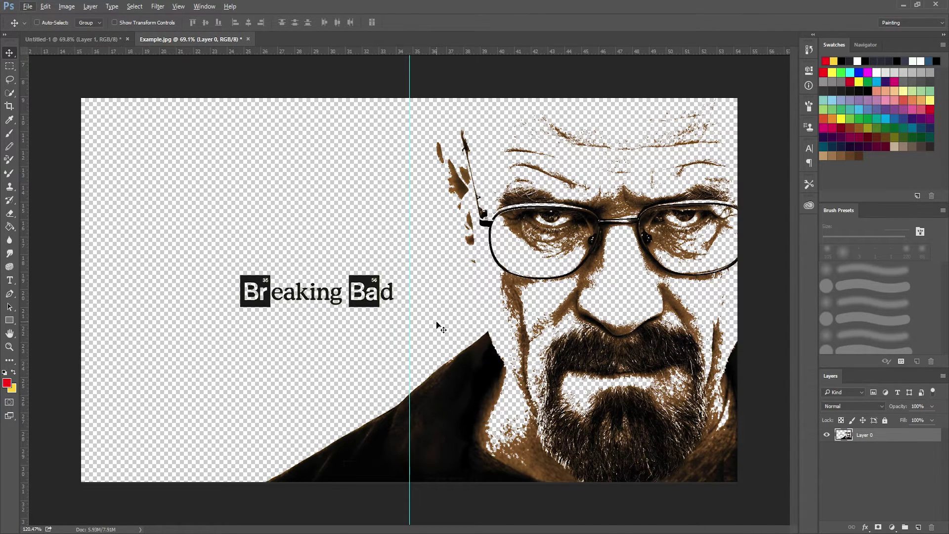
scroll(435, 320, "up", 5)
scroll(430, 336, "down", 5)
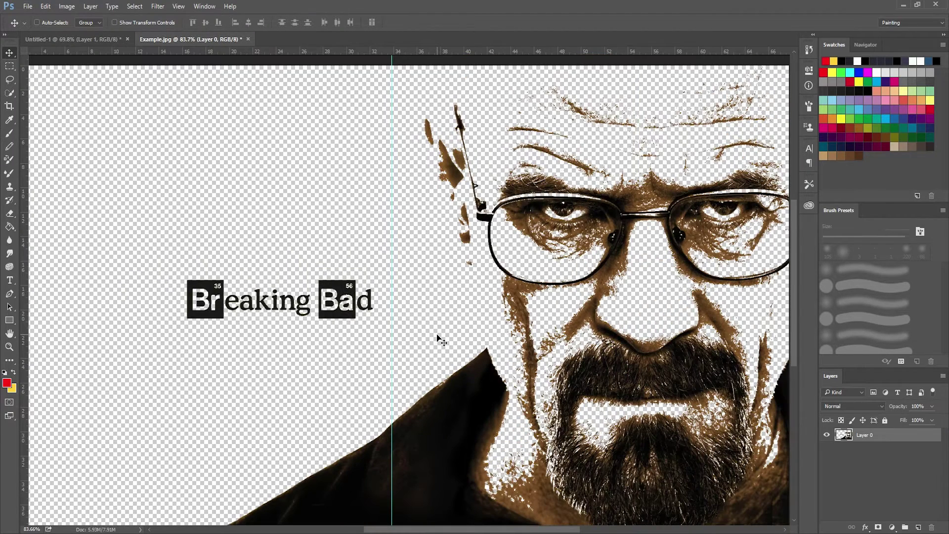
scroll(477, 285, "down", 1)
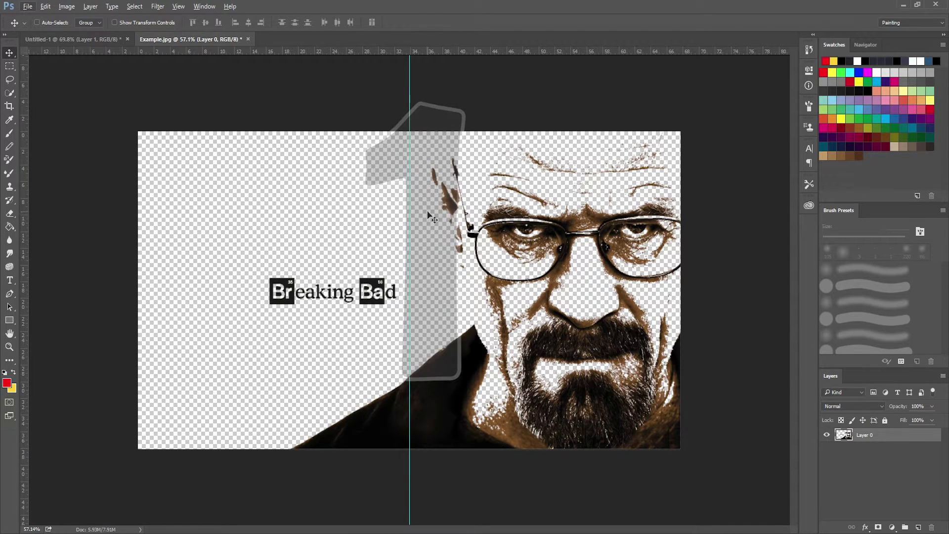
scroll(515, 317, "up", 3)
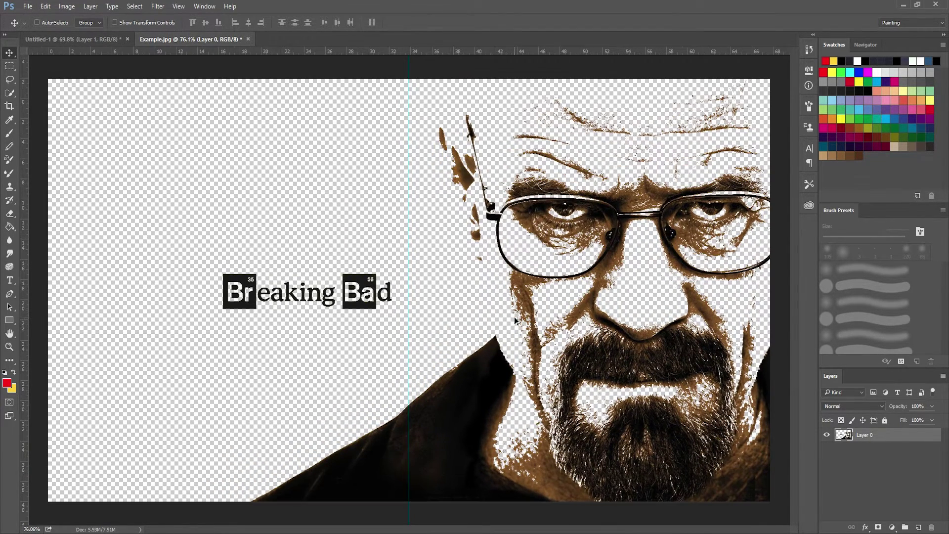
- Switch to the Untitled-1 document
left_click(75, 36)
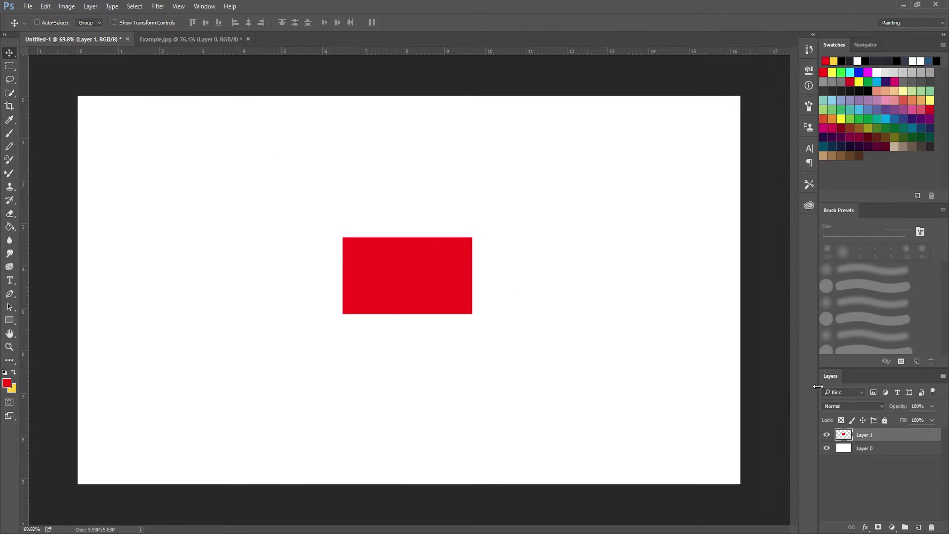
key("ctrl")
key("ctrl+n")
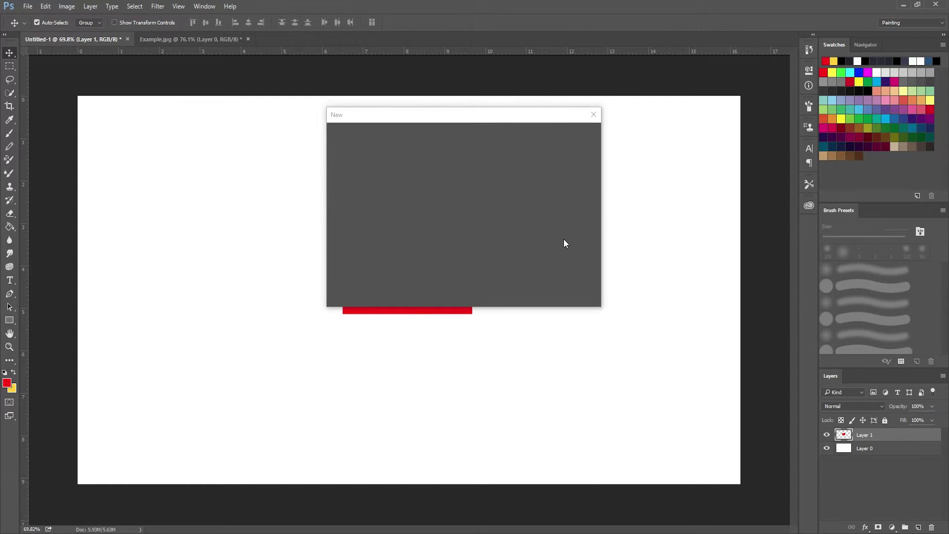
left_click(593, 114)
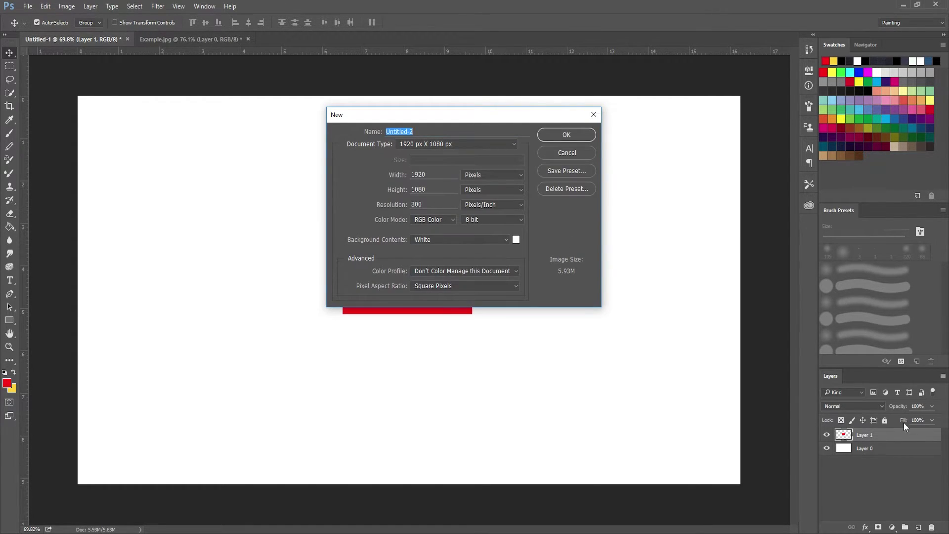
- Add a new layer and fill a rectangular selection on it with yellow, above and to the right of the red rectangle
left_click(918, 528)
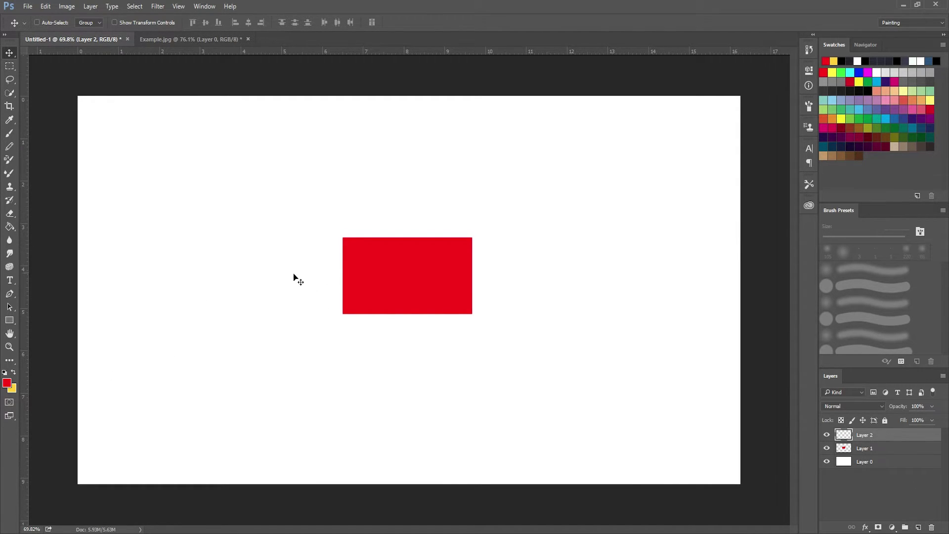
key("m")
left_click_drag(489, 144, 630, 220)
key("x")
key("g")
left_click(601, 190)
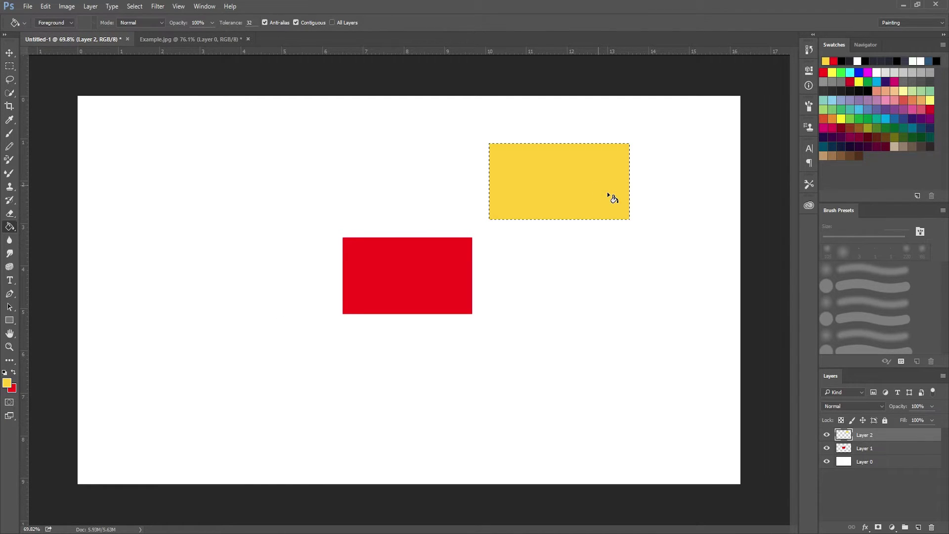
- Arrange the yellow rectangle and two copies of it in an aligned vertical column beside the red rectangle, with equal 0.72 cm gaps
key("v")
left_click_drag(574, 188, 654, 260)
left_click_drag(650, 189, 651, 274)
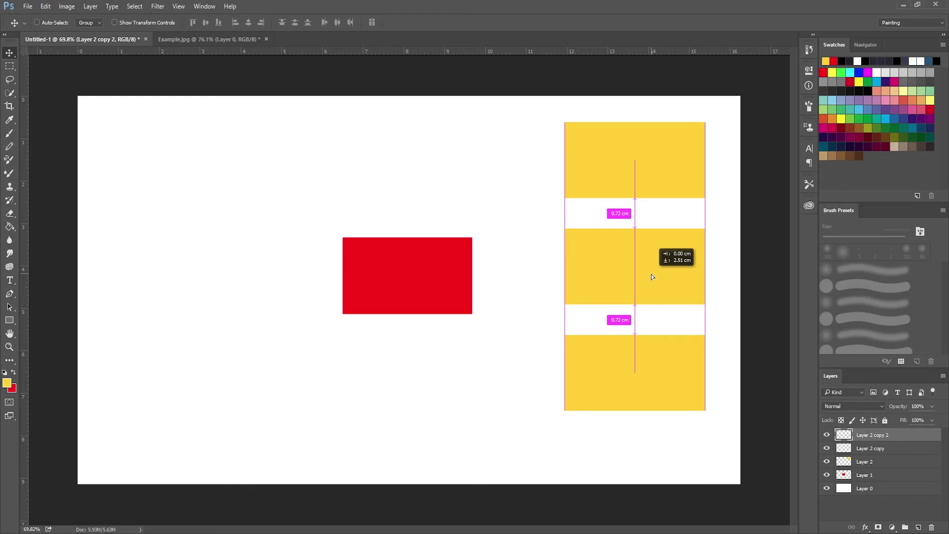
left_click_drag(651, 274, 648, 266)
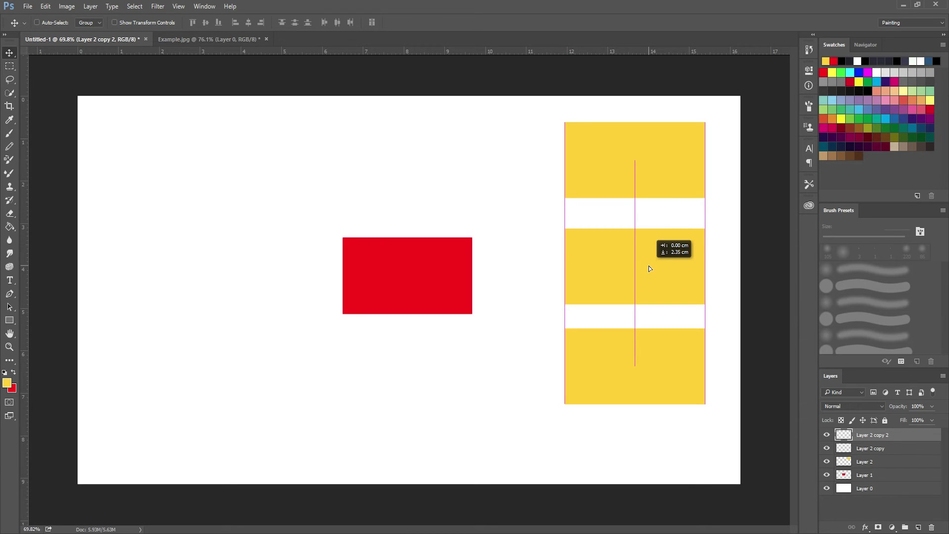
left_click_drag(649, 265, 649, 271)
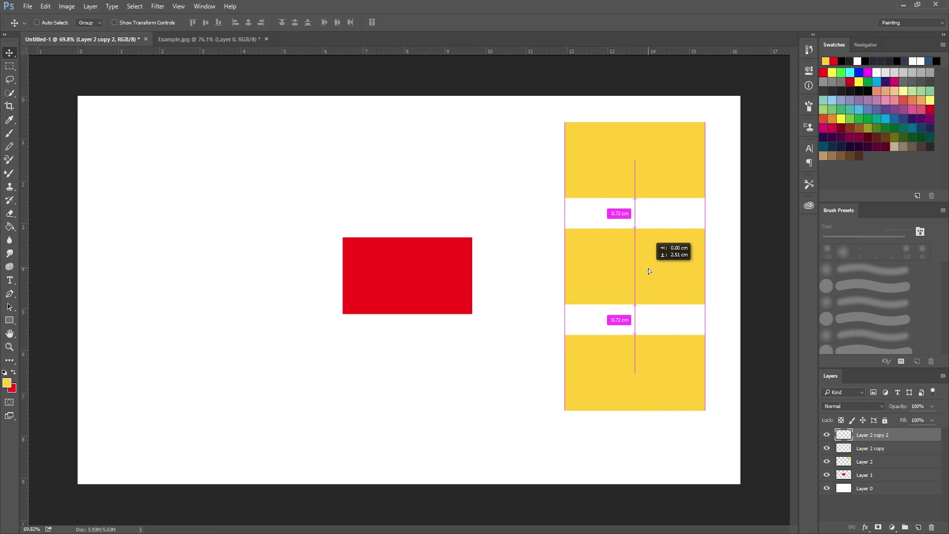